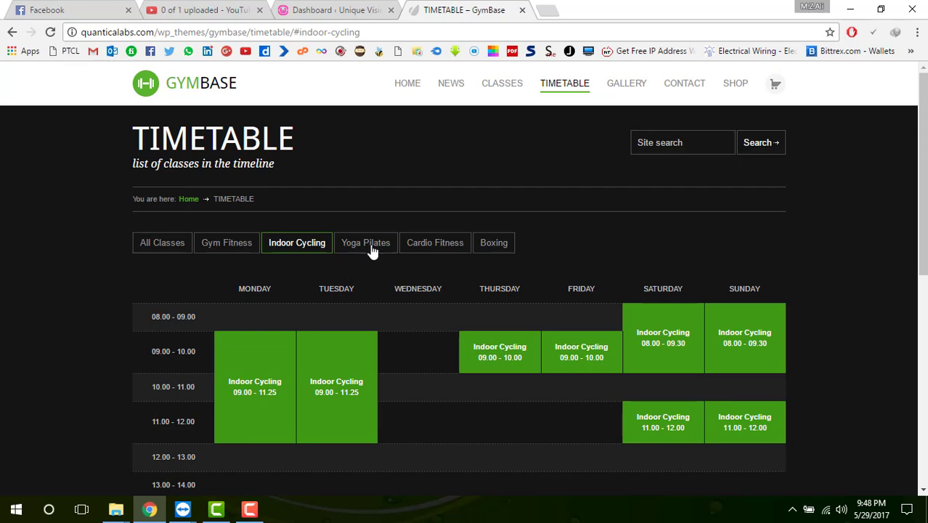
- Filter the demo timetable by Cardio Fitness, Boxing and Gym Fitness in turn, ending on All Classes
left_click(429, 242)
left_click(487, 244)
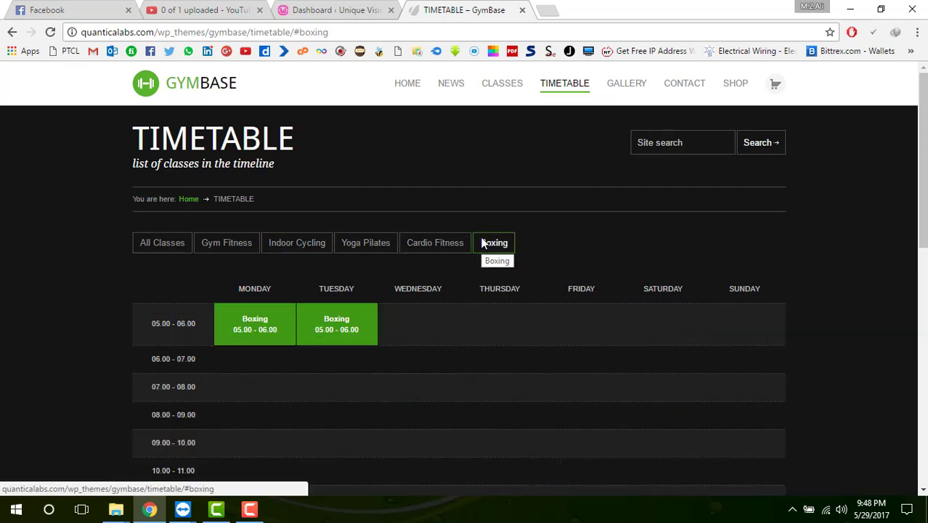
left_click(225, 246)
left_click(168, 245)
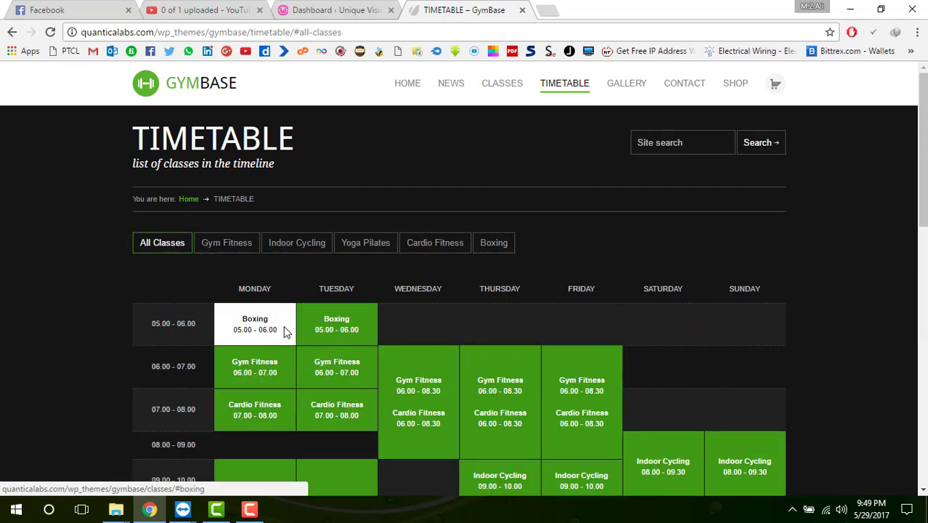
- Look through the full weekly class timetable down to the site footer
scroll(284, 327, "down", 5)
scroll(595, 298, "up", 2)
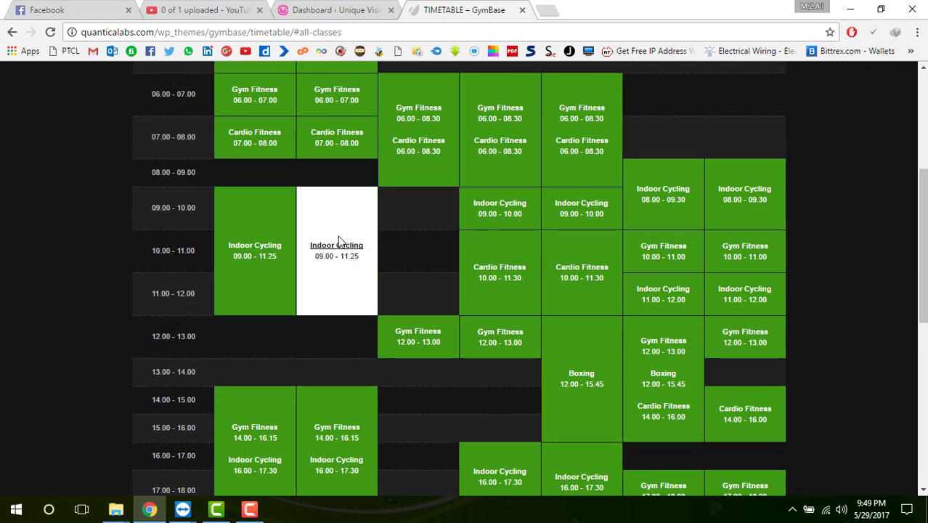
scroll(662, 352, "down", 2)
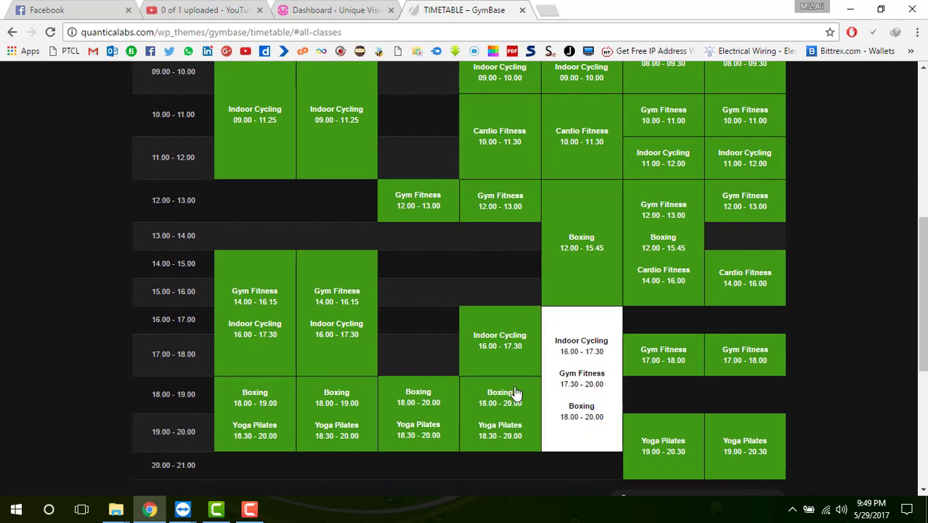
scroll(668, 365, "down", 3)
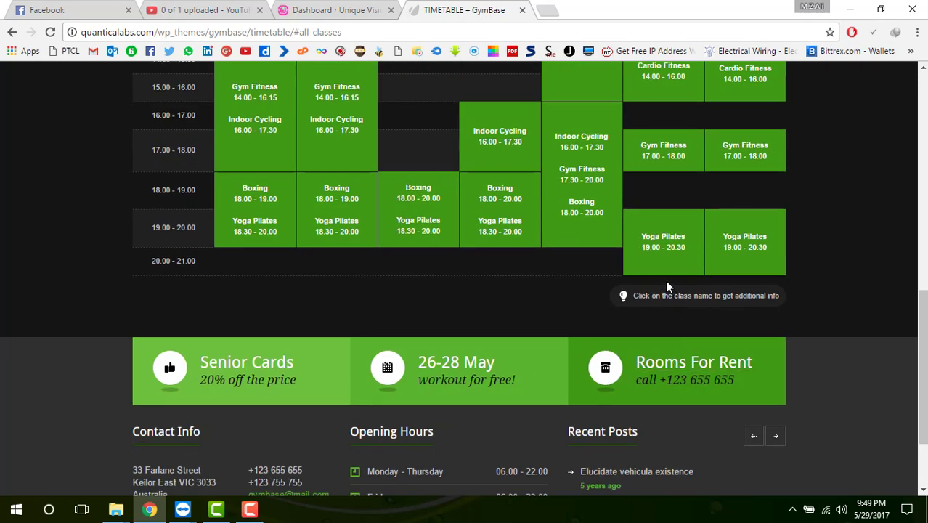
scroll(665, 283, "up", 9)
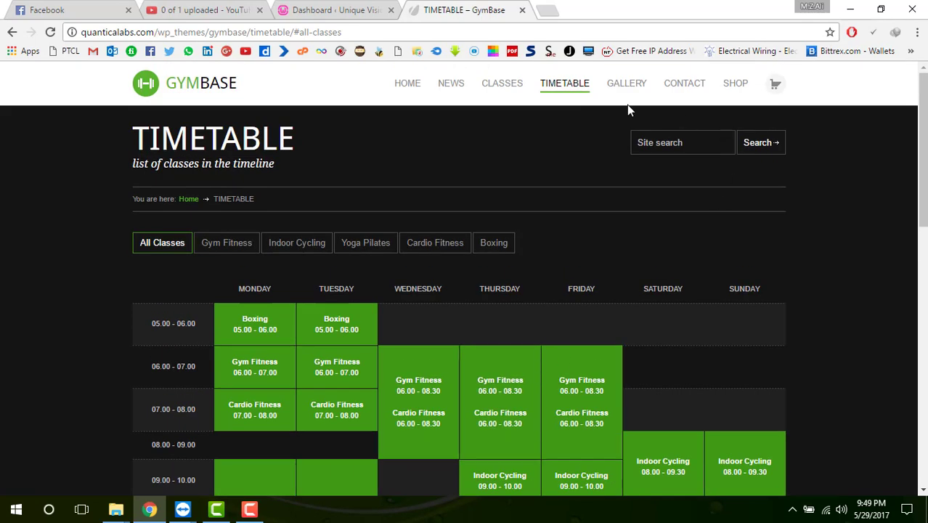
- Open the demo site's gallery filtered to Gym Fitness and look over its items
mouse_move(626, 86)
left_click(642, 161)
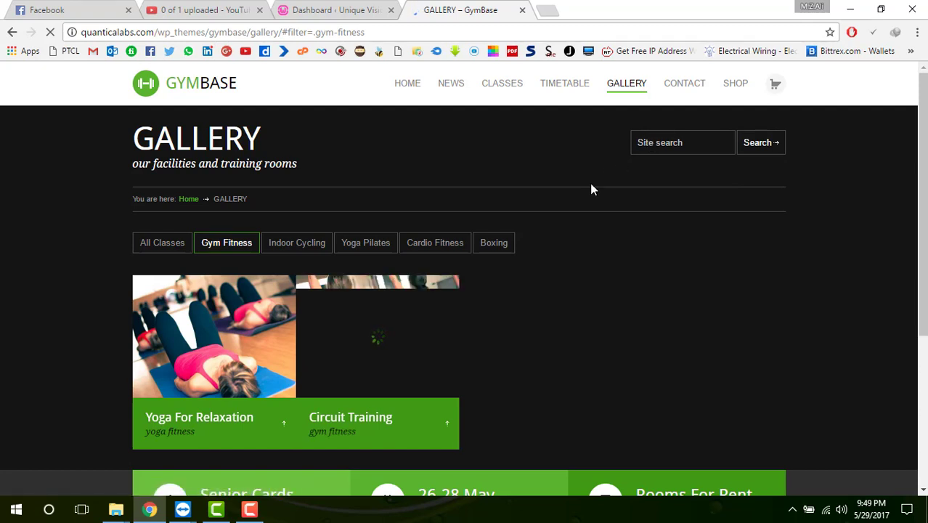
scroll(592, 189, "down", 3)
scroll(592, 189, "up", 3)
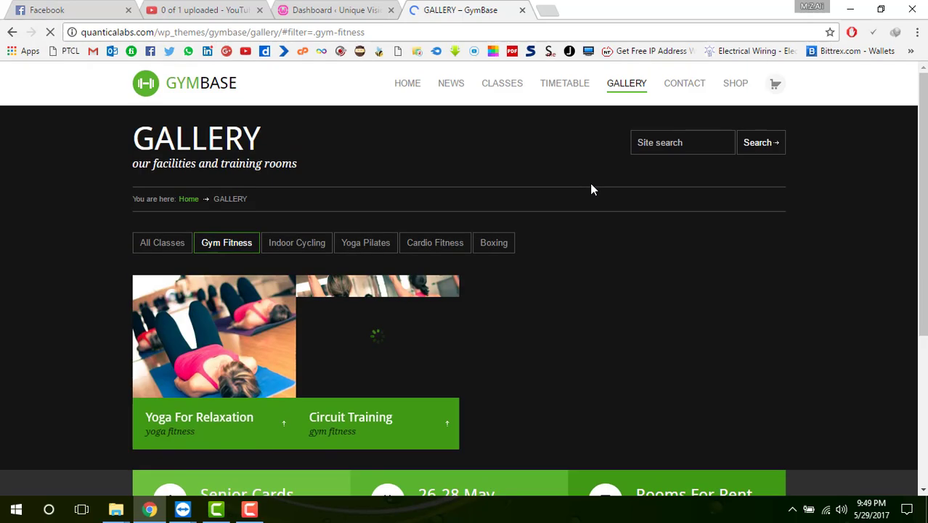
- Switch to the WordPress dashboard and examine the admin menu, including the Weekdays, Classes, Trainers and Gallery entries
left_click(375, 8)
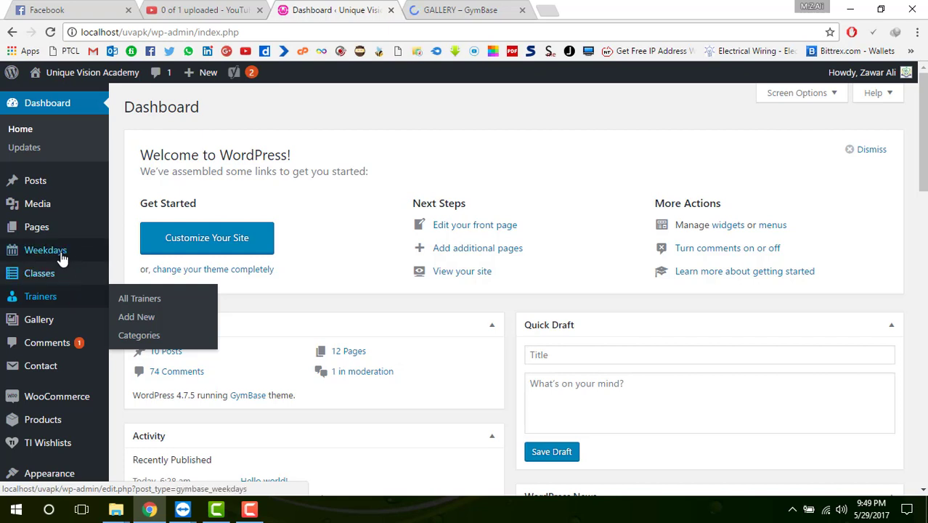
mouse_move(63, 254)
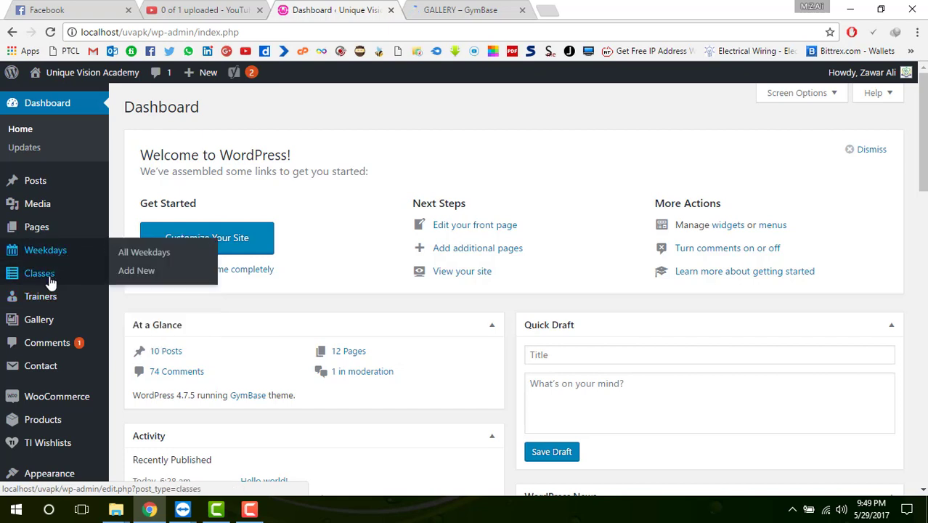
mouse_move(50, 276)
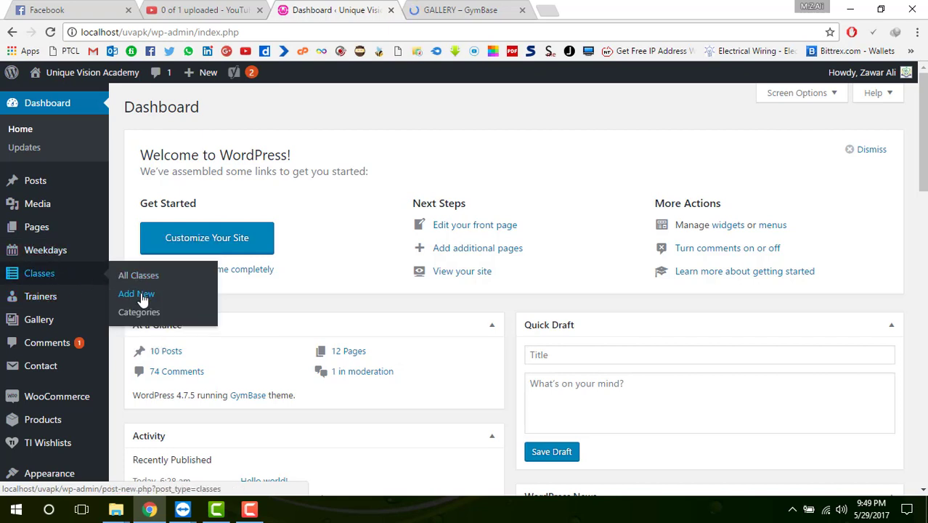
mouse_move(40, 296)
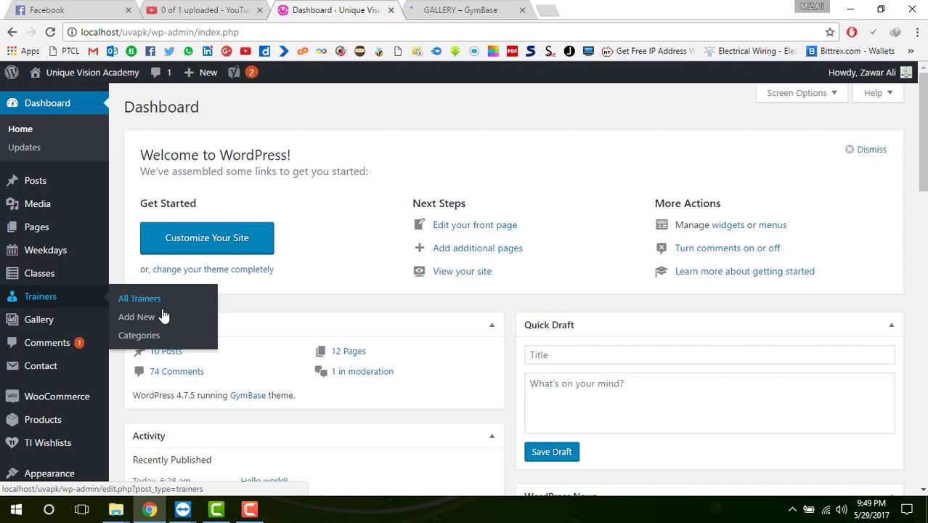
mouse_move(51, 321)
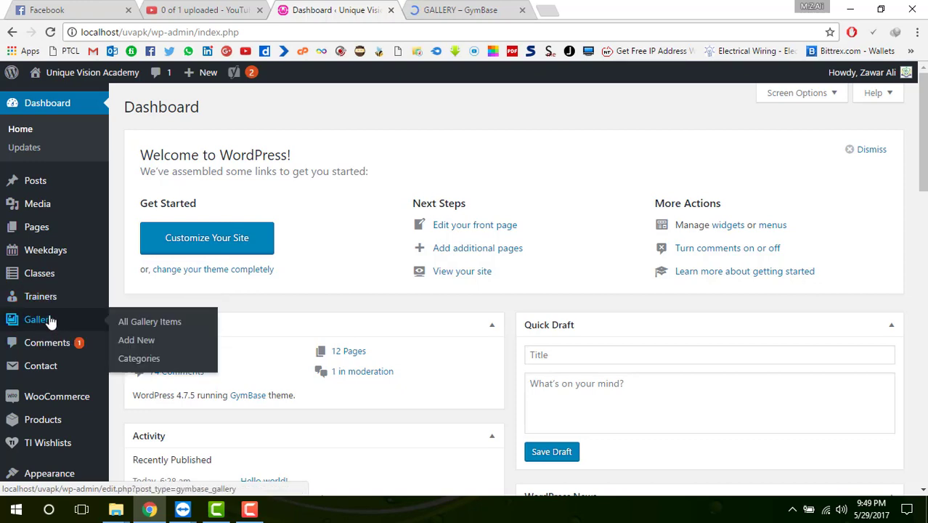
scroll(51, 319, "down", 1)
scroll(21, 383, "down", 2)
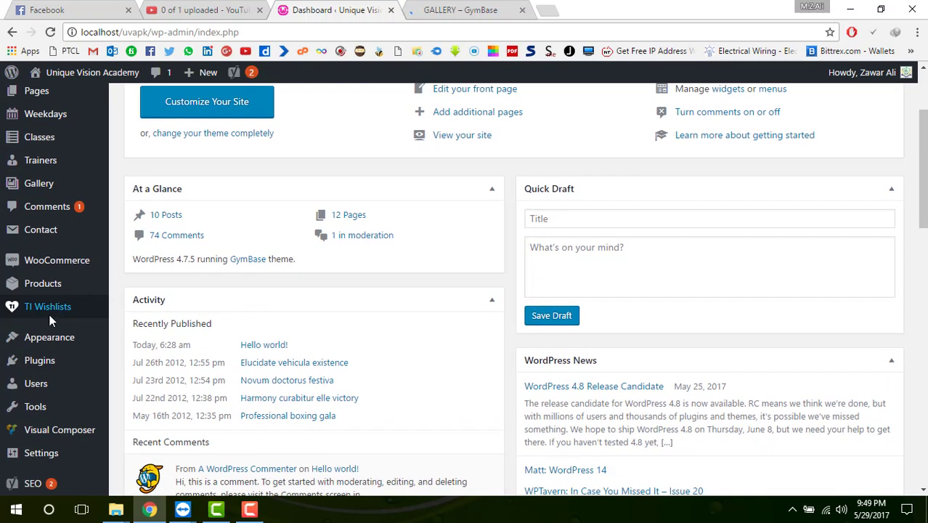
scroll(108, 319, "down", 3)
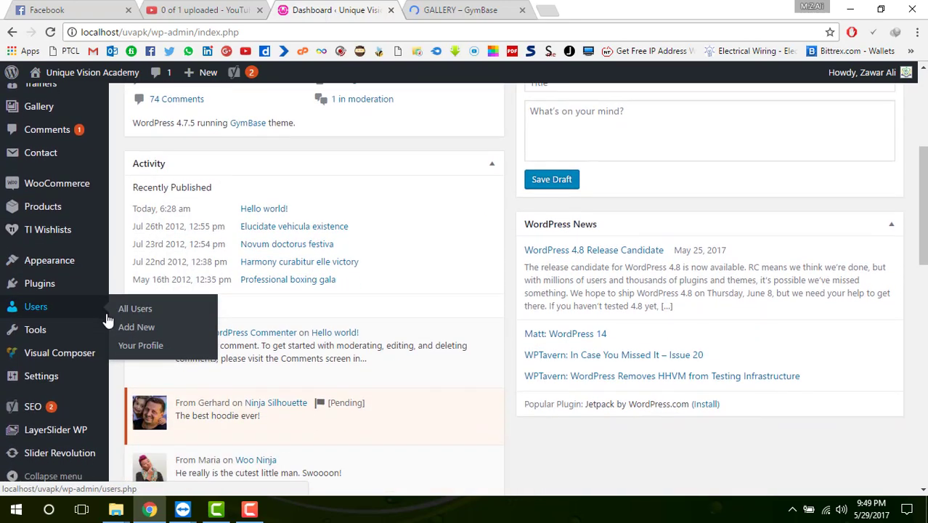
scroll(108, 320, "up", 5)
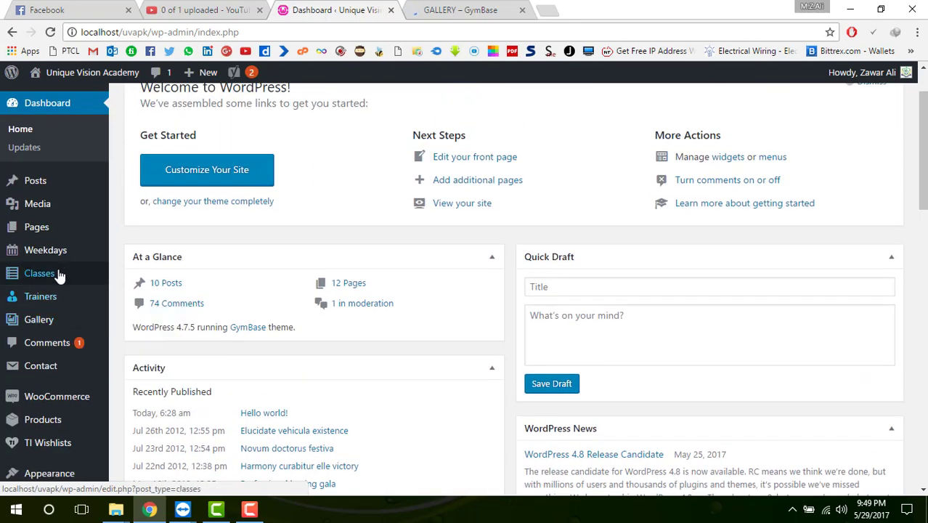
scroll(70, 259, "up", 1)
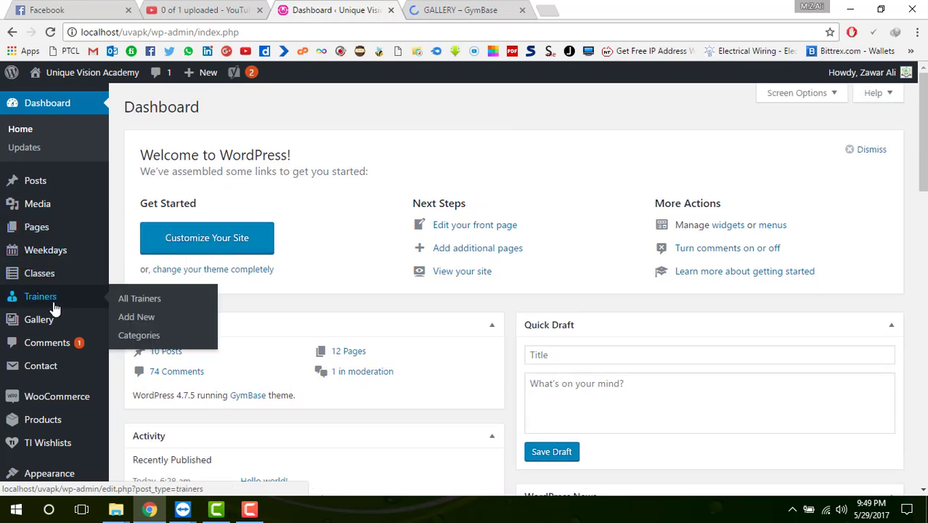
- Start a new trainer entry in WordPress and load the GymBase demo's home page alongside it
left_click(140, 324)
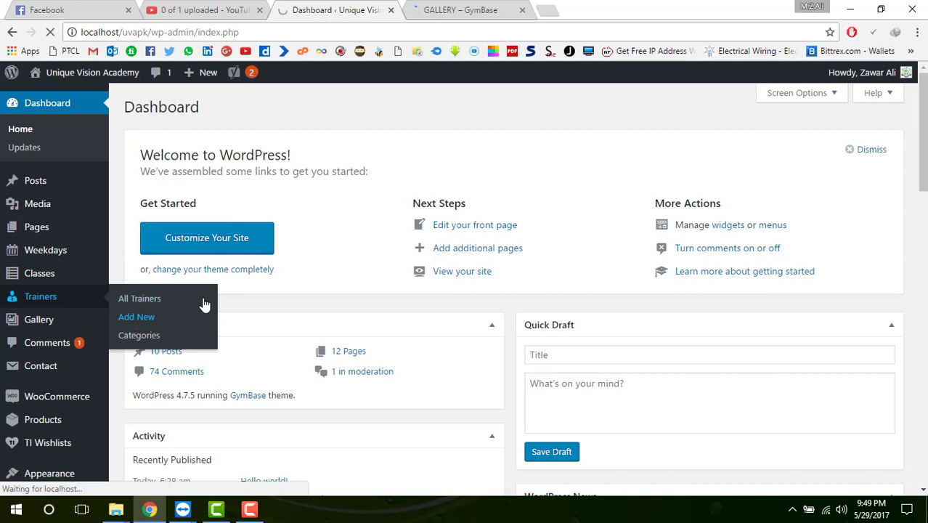
left_click(441, 15)
scroll(392, 232, "down", 3)
scroll(391, 232, "up", 3)
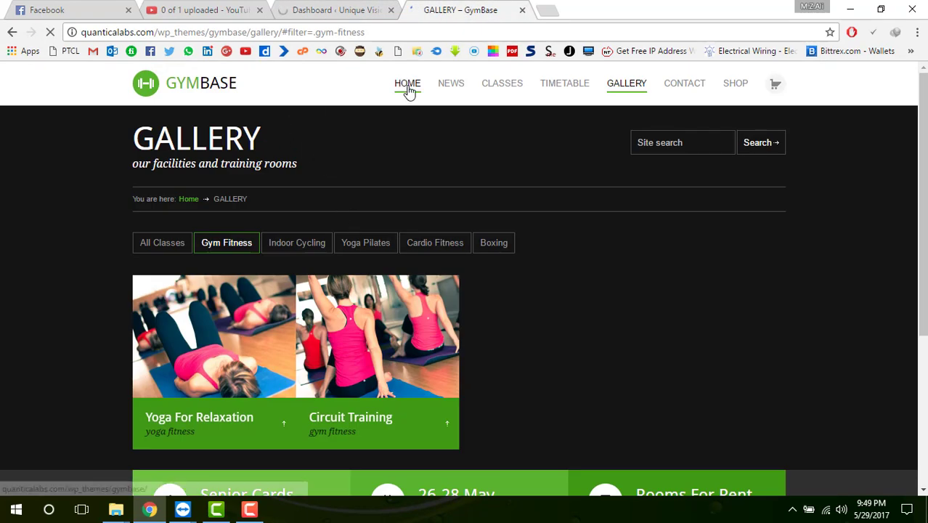
left_click(376, 7)
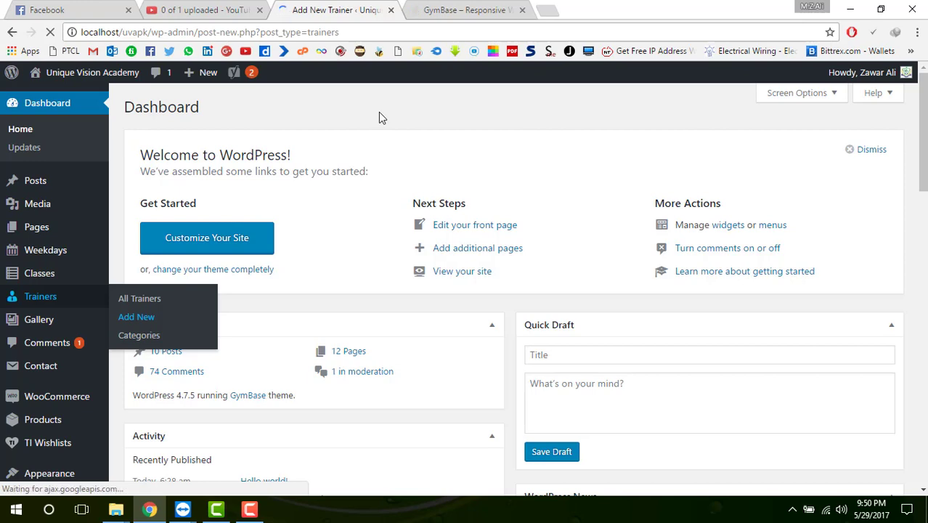
- Look through the GymBase demo's home page down to its footer
left_click(447, 9)
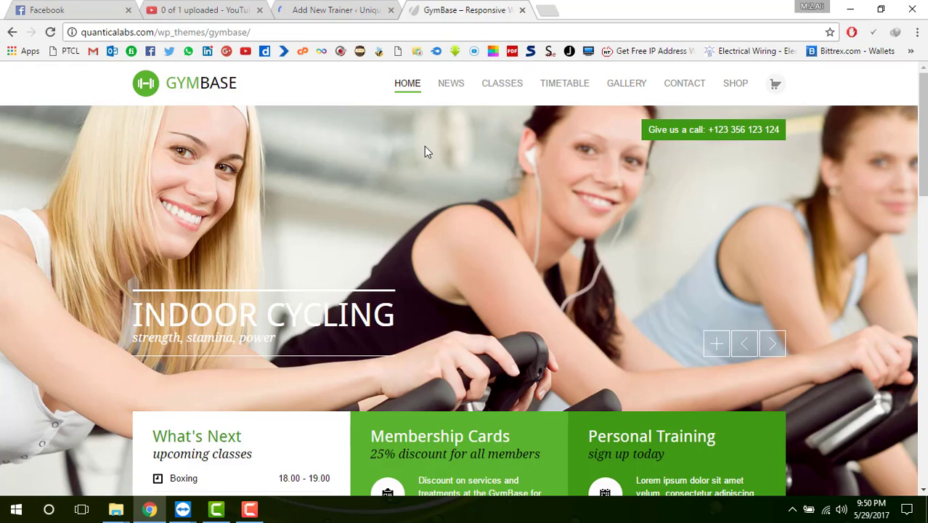
scroll(424, 147, "down", 5)
scroll(425, 151, "down", 10)
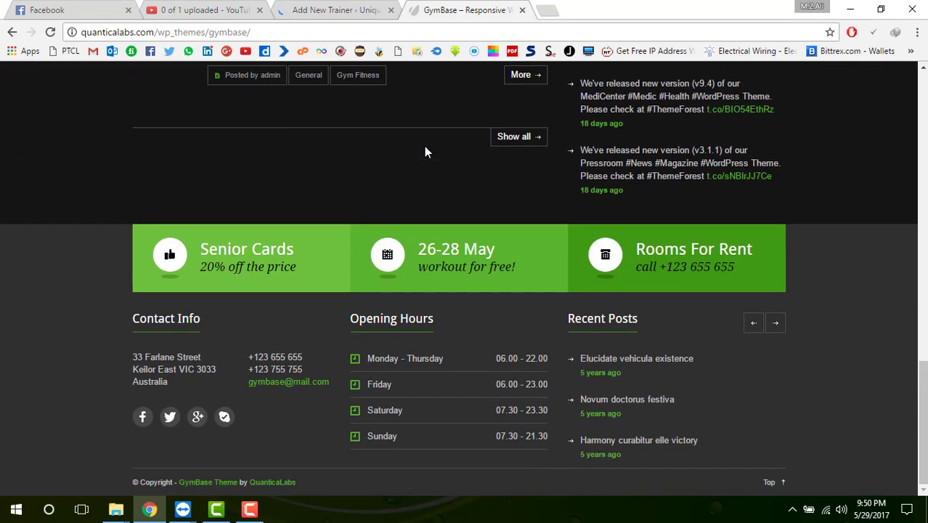
scroll(424, 151, "up", 5)
- Examine the new trainer form, from the title and content editor to the SEO, subtitle and excerpt fields
left_click(336, 10)
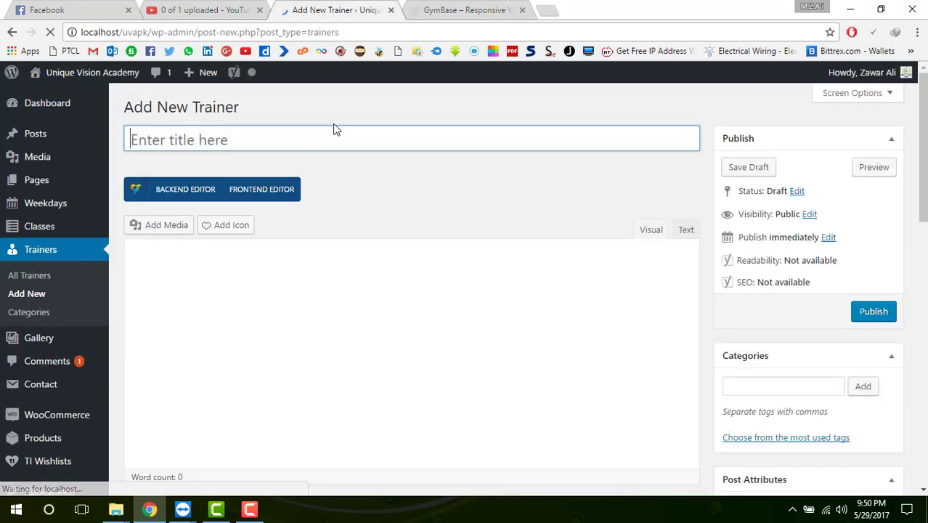
left_click(428, 265)
scroll(430, 267, "down", 1)
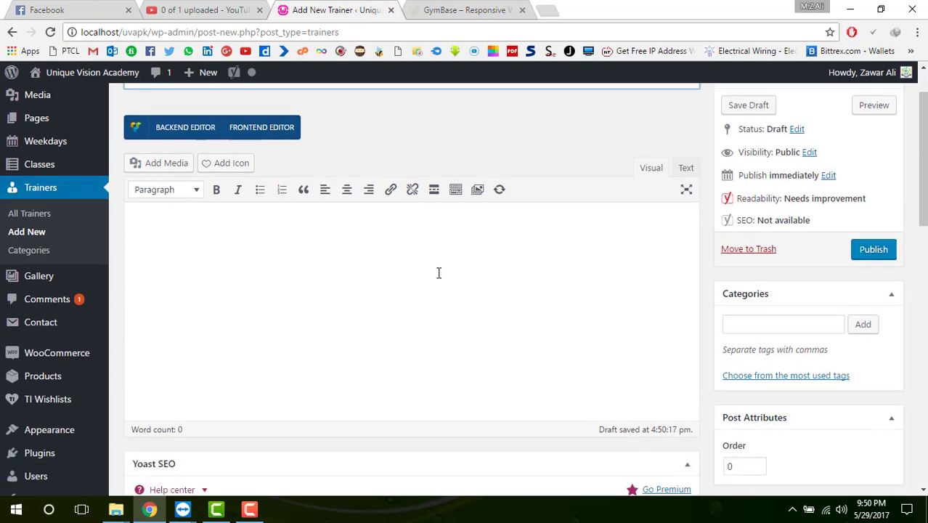
scroll(457, 238, "down", 4)
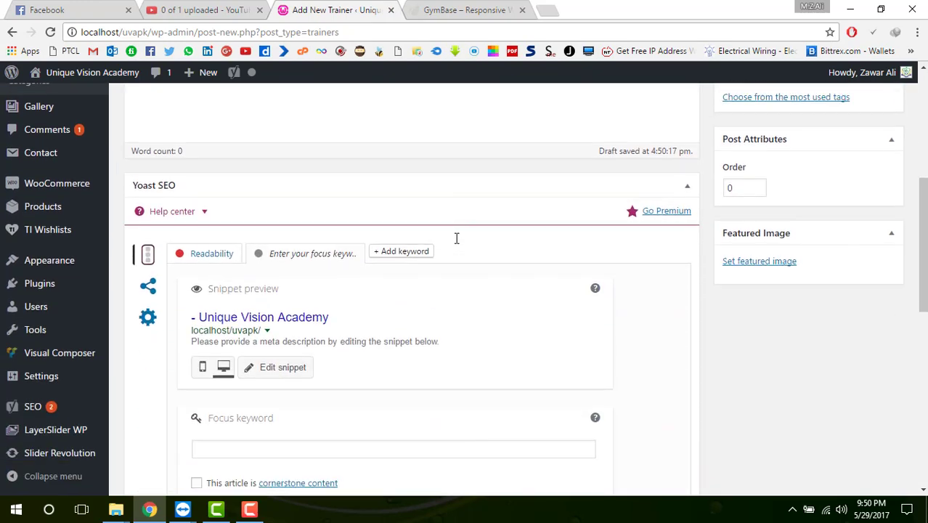
scroll(456, 238, "down", 1)
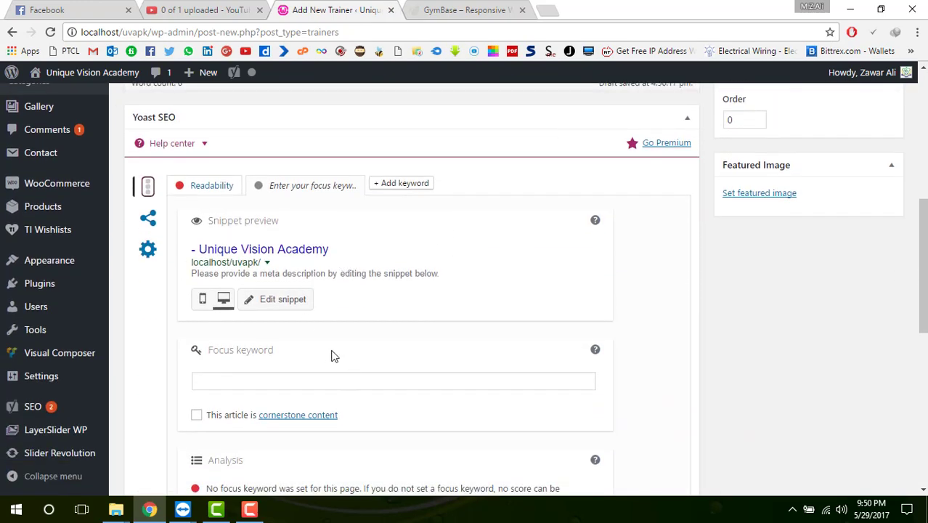
scroll(408, 347, "down", 7)
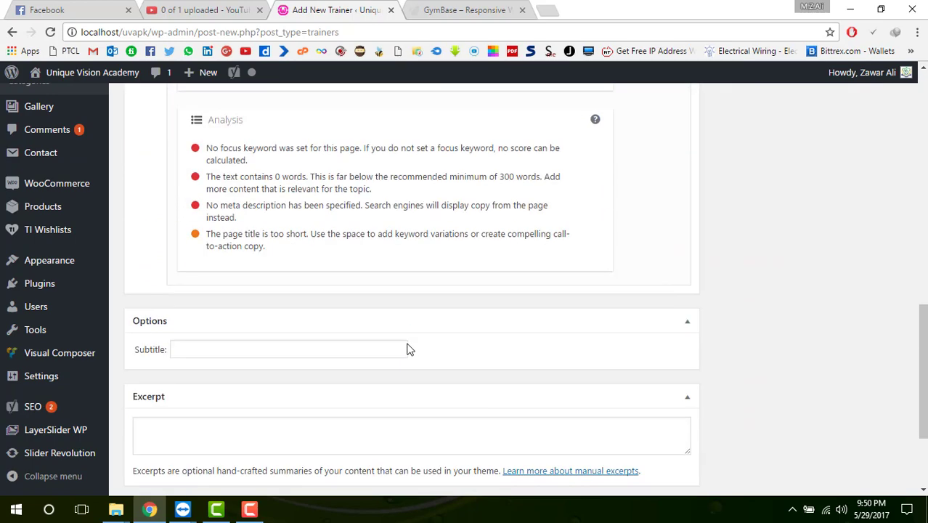
scroll(872, 426, "up", 3)
scroll(808, 410, "up", 8)
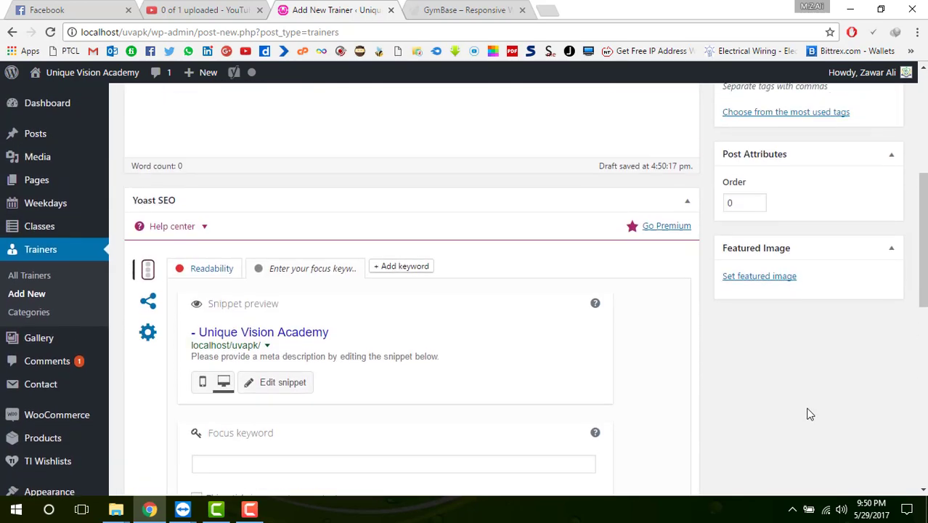
scroll(728, 370, "up", 1)
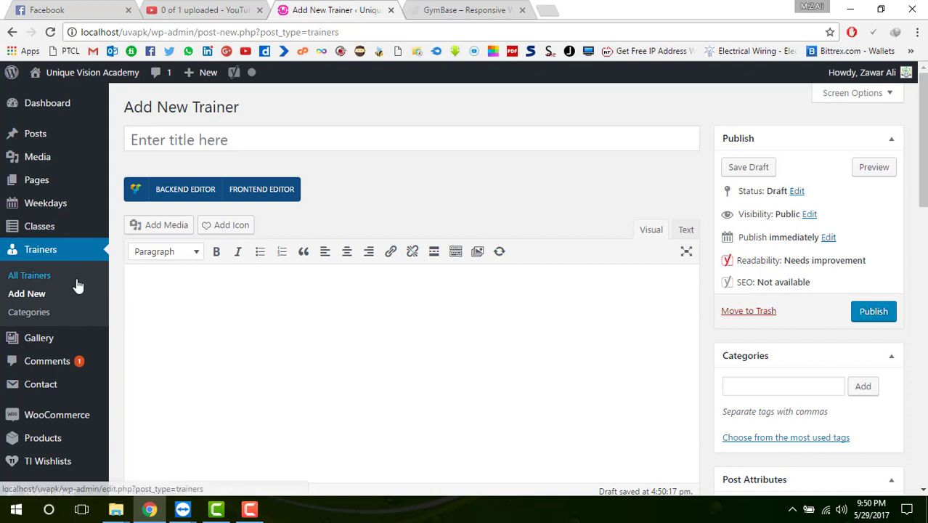
- List all site pages and open the TIMETABLE page for editing
mouse_move(76, 186)
left_click(134, 187)
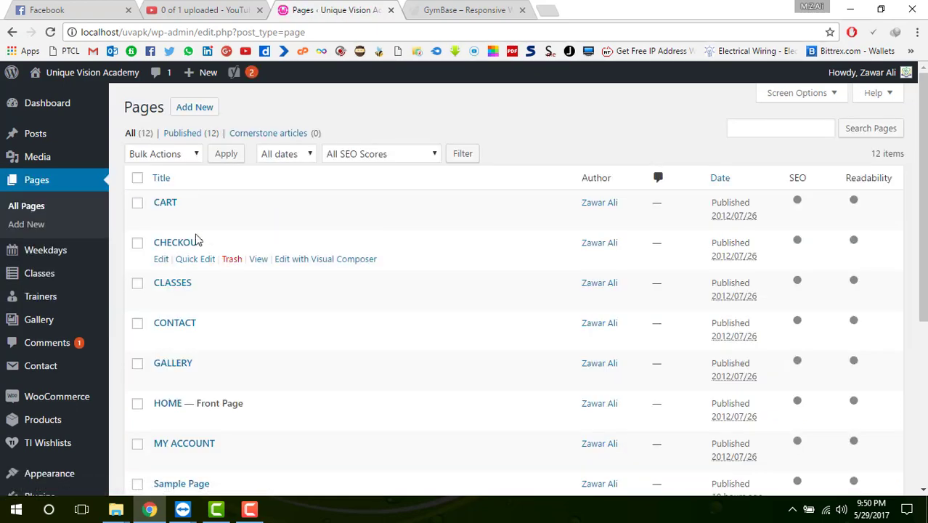
scroll(193, 264, "down", 2)
scroll(194, 264, "down", 1)
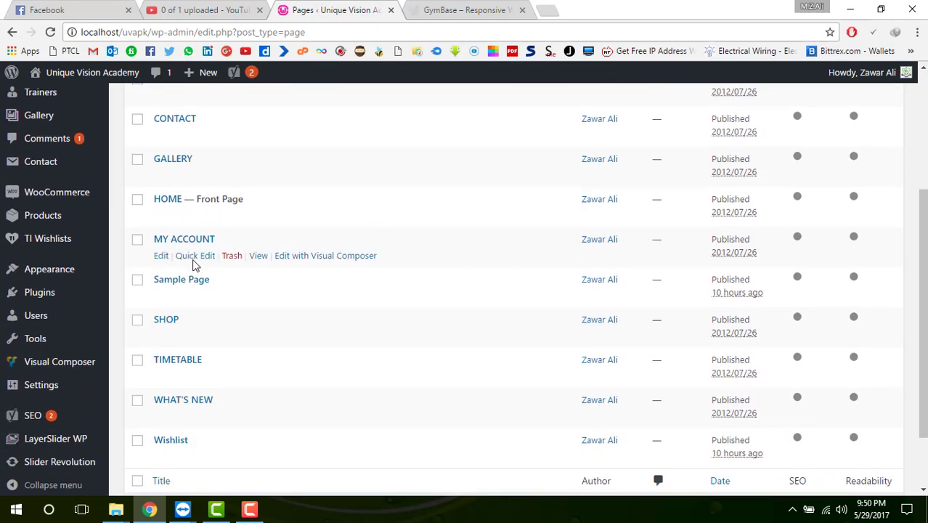
scroll(194, 264, "down", 1)
left_click(161, 310)
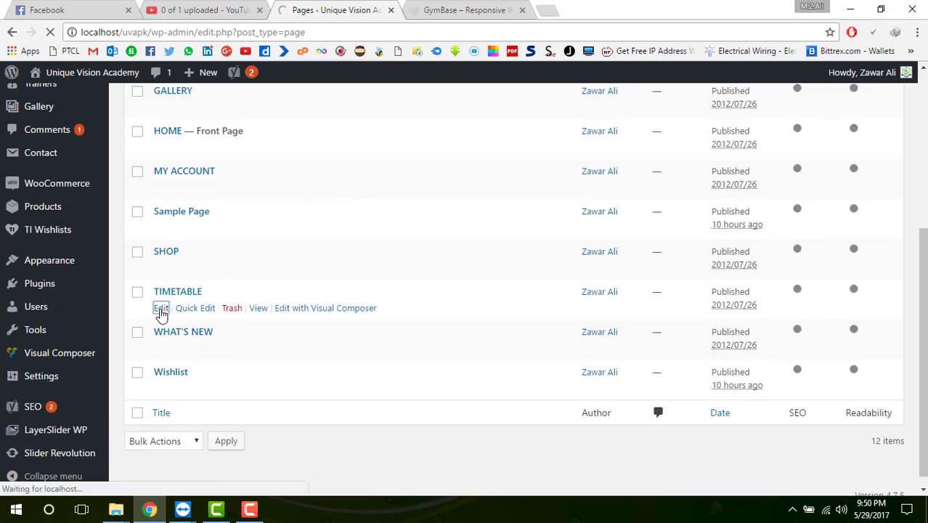
left_click(435, 11)
scroll(292, 216, "down", 5)
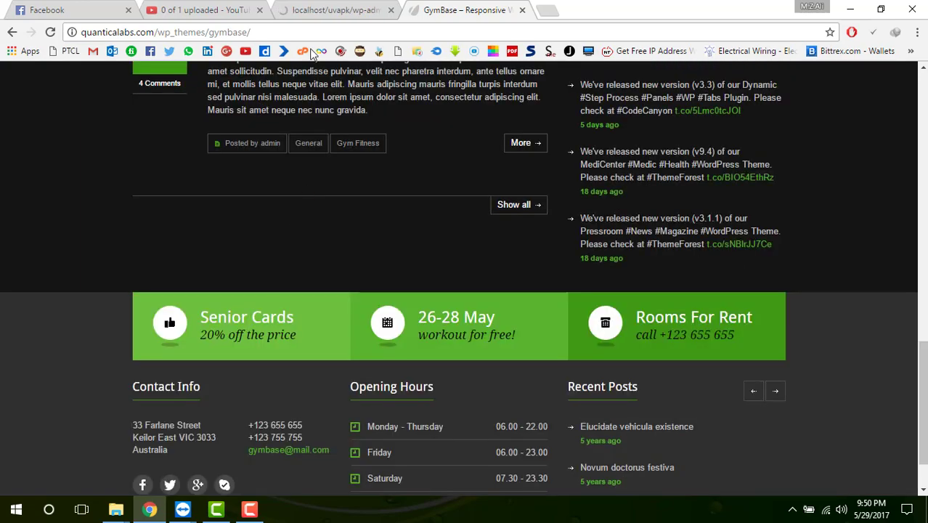
- Switch to the TIMETABLE page editor and add another Timetable element, found by searching the available elements for "ti"
left_click(323, 10)
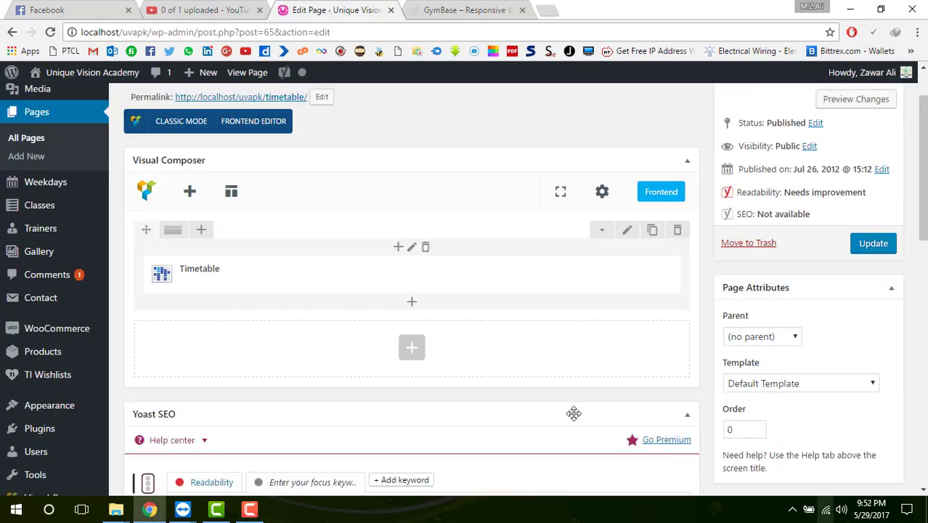
scroll(494, 413, "up", 2)
scroll(496, 418, "down", 3)
scroll(494, 415, "down", 2)
scroll(315, 304, "up", 3)
left_click(187, 260)
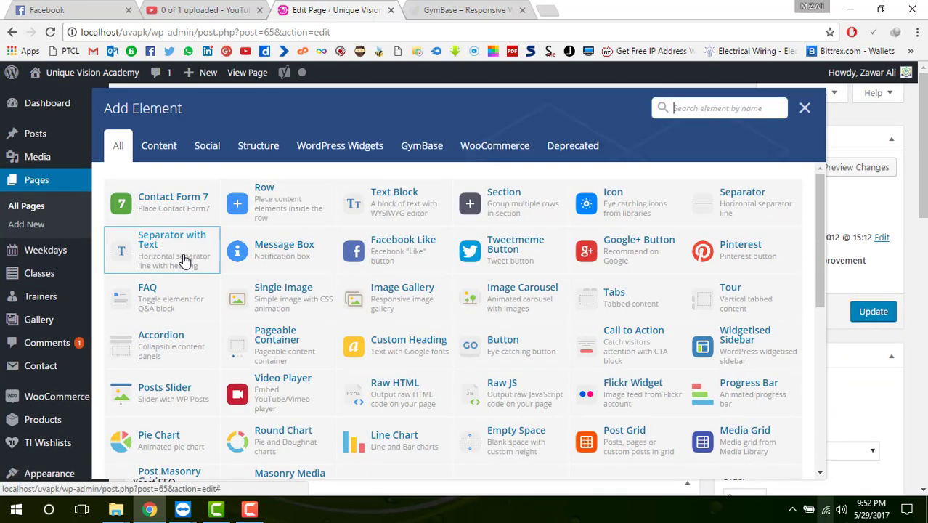
scroll(444, 341, "down", 5)
scroll(445, 341, "down", 4)
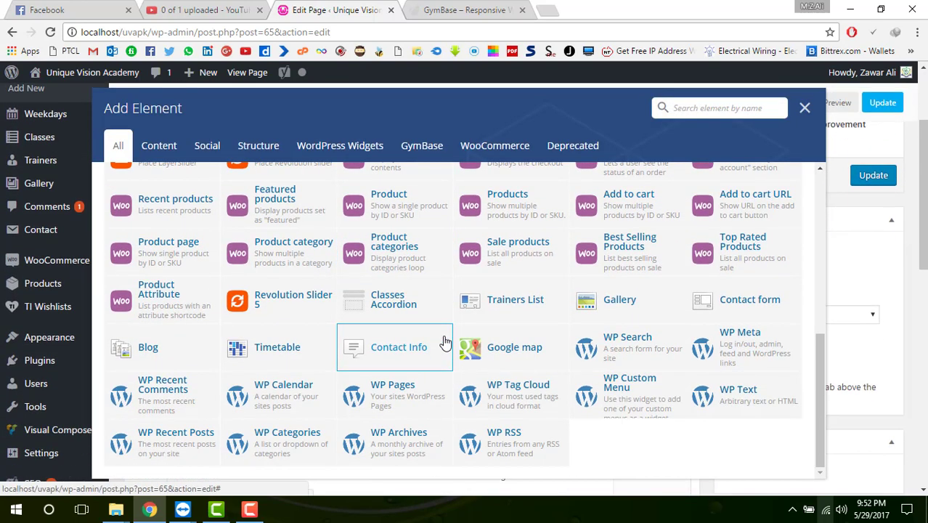
scroll(445, 341, "up", 10)
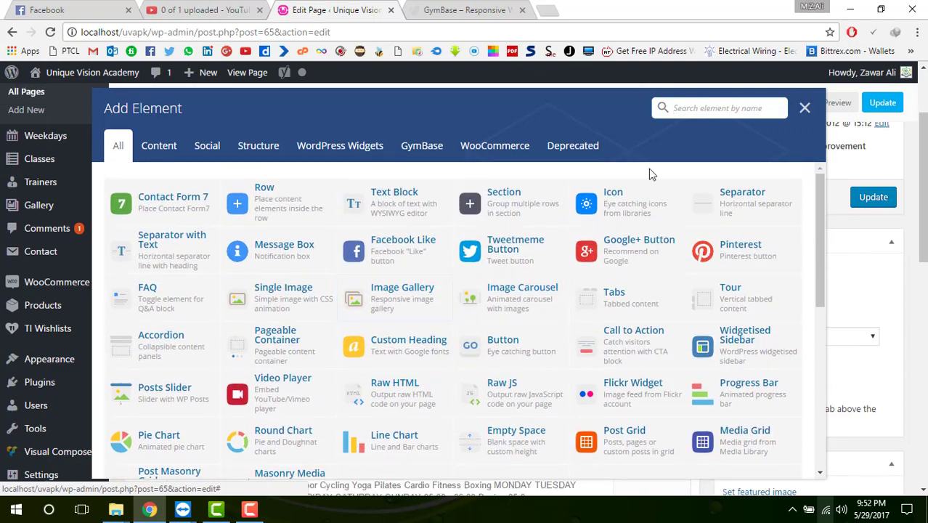
type("ti")
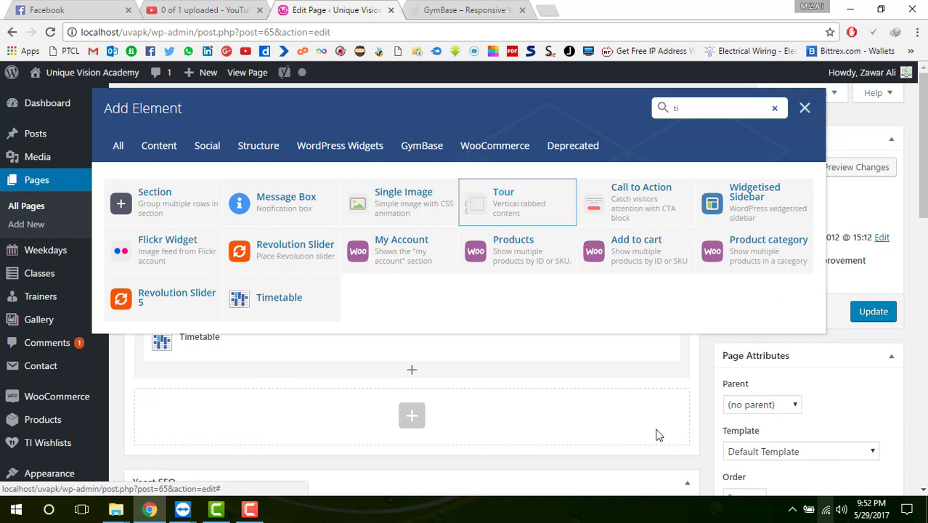
left_click(266, 310)
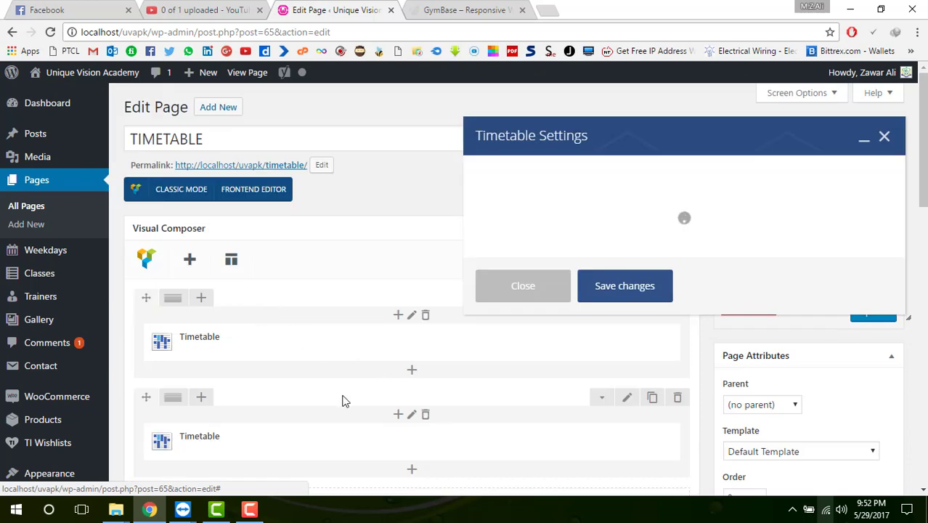
- Examine the new Timetable element's settings, from the displayed classes and time mode to the filter style and top margin, and save them
scroll(359, 394, "down", 2)
left_click(563, 299)
scroll(566, 328, "down", 3)
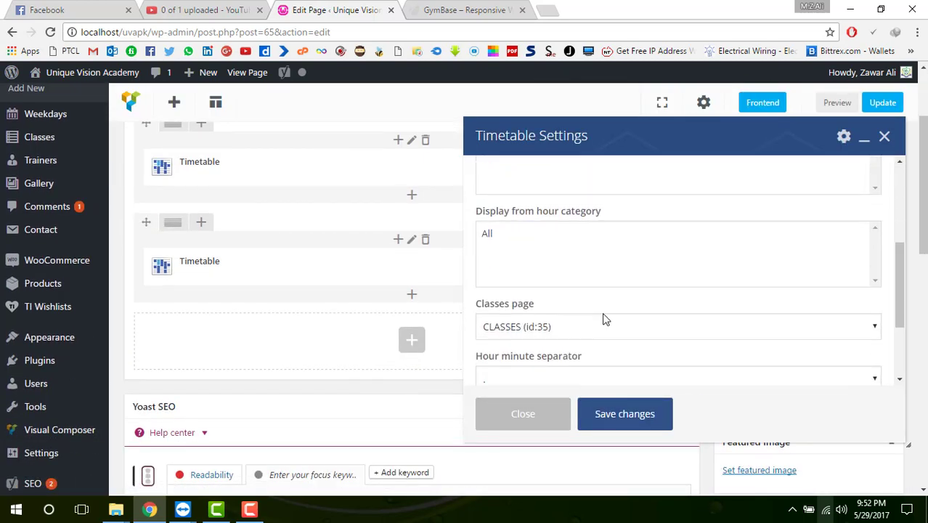
left_click(570, 331)
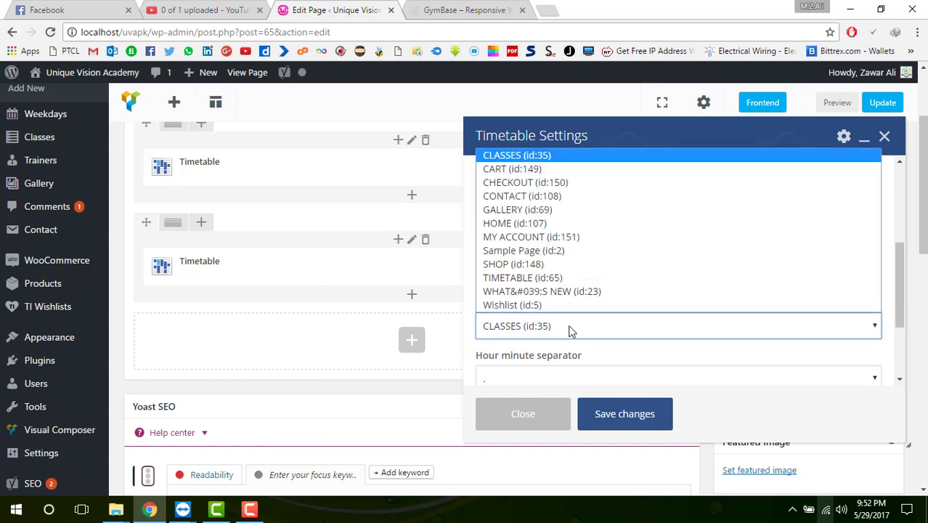
left_click(570, 331)
scroll(600, 349, "down", 2)
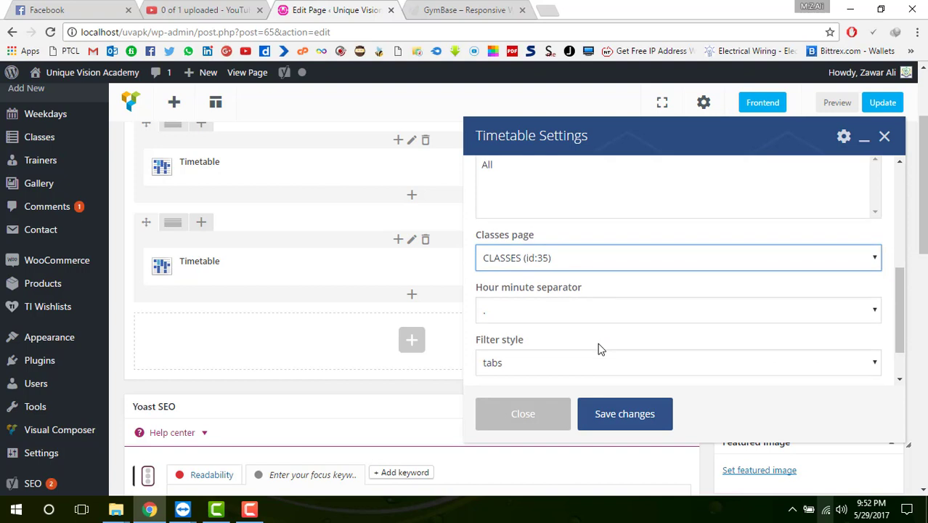
scroll(599, 349, "down", 3)
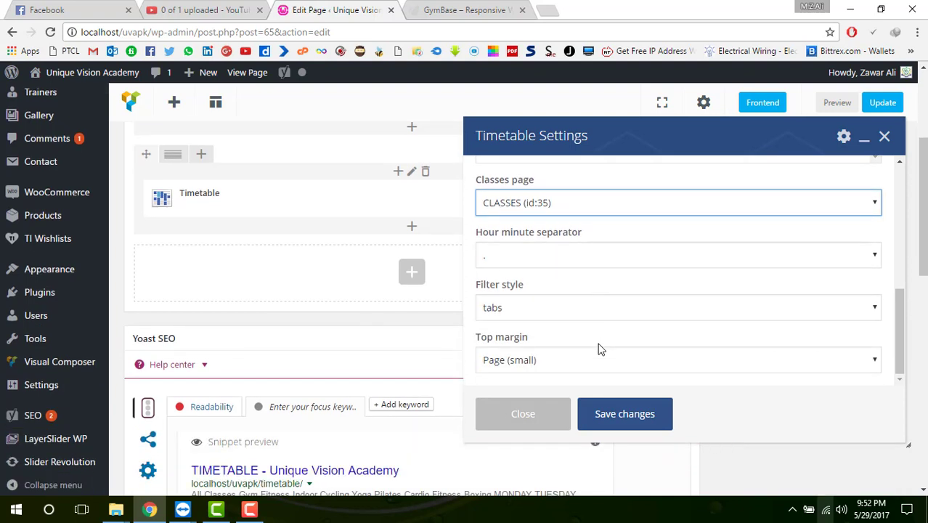
scroll(600, 350, "up", 6)
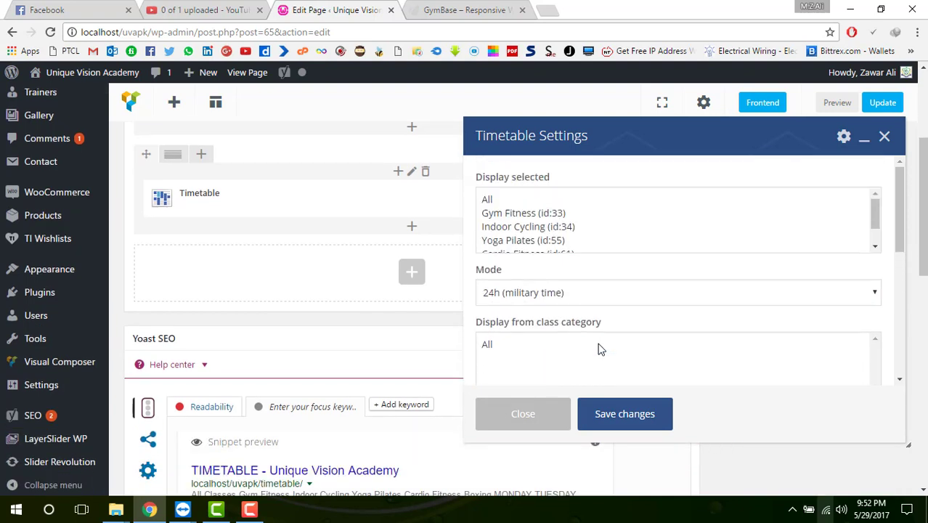
scroll(599, 347, "up", 3)
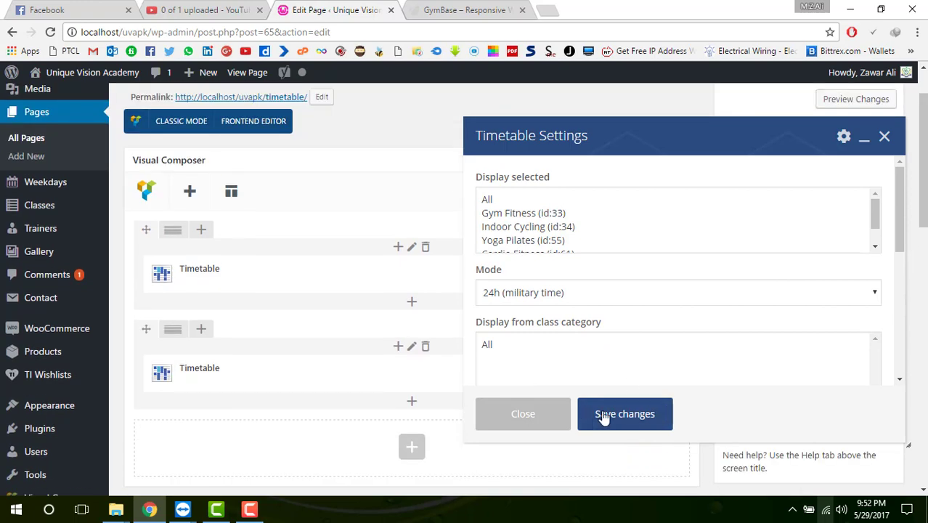
left_click(626, 432)
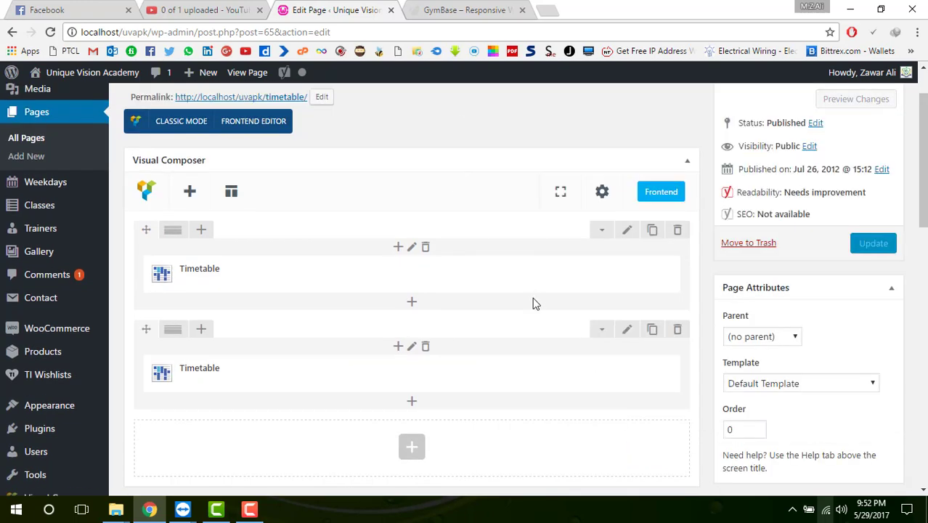
- Leave the TIMETABLE page without updating it and open the CLASSES page from the list of all pages for editing
scroll(422, 274, "up", 1)
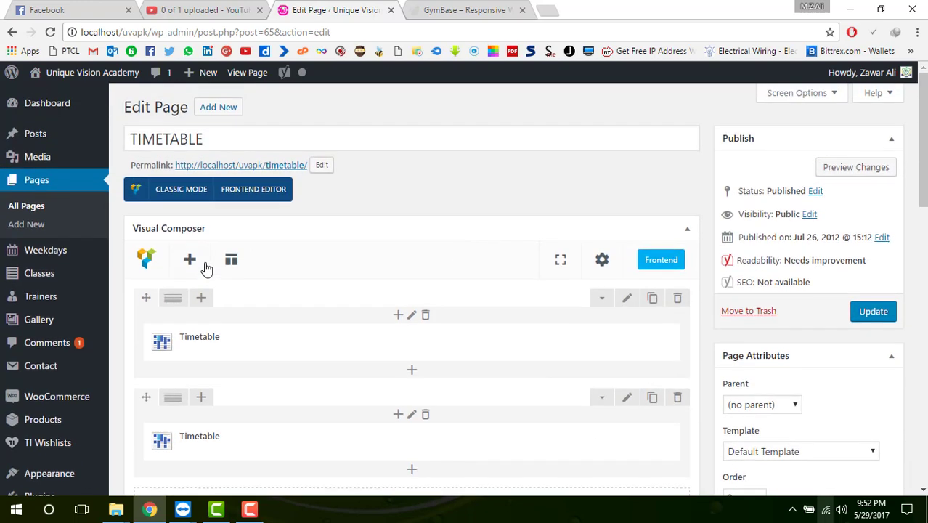
left_click(29, 206)
left_click(523, 110)
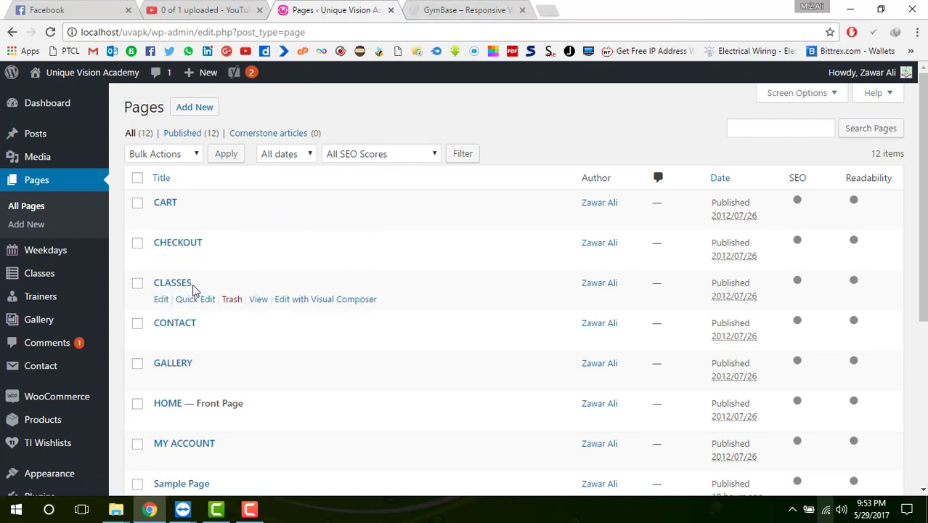
left_click(161, 306)
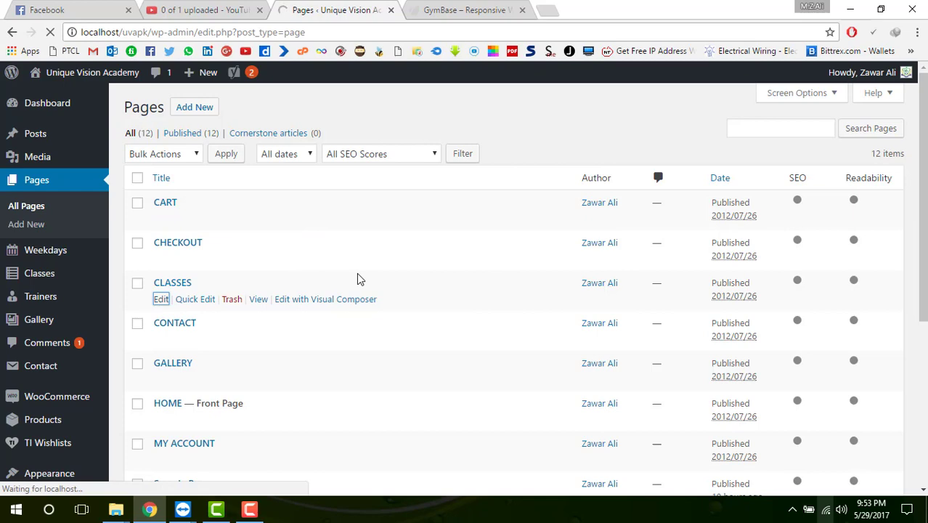
scroll(358, 279, "down", 4)
scroll(357, 278, "up", 4)
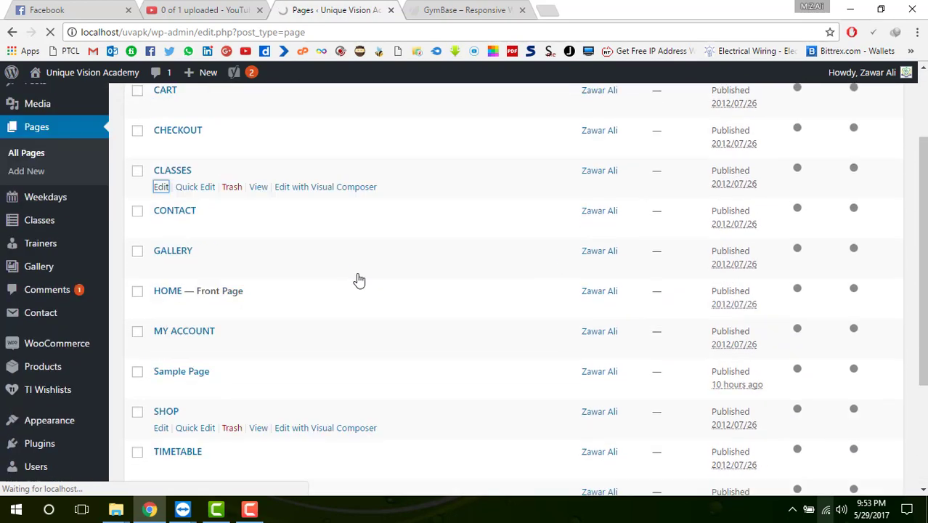
- Check the GymBase demo's home page and look through the CLASSES page editor down to its subtitle and slider options
left_click(433, 12)
scroll(349, 293, "up", 10)
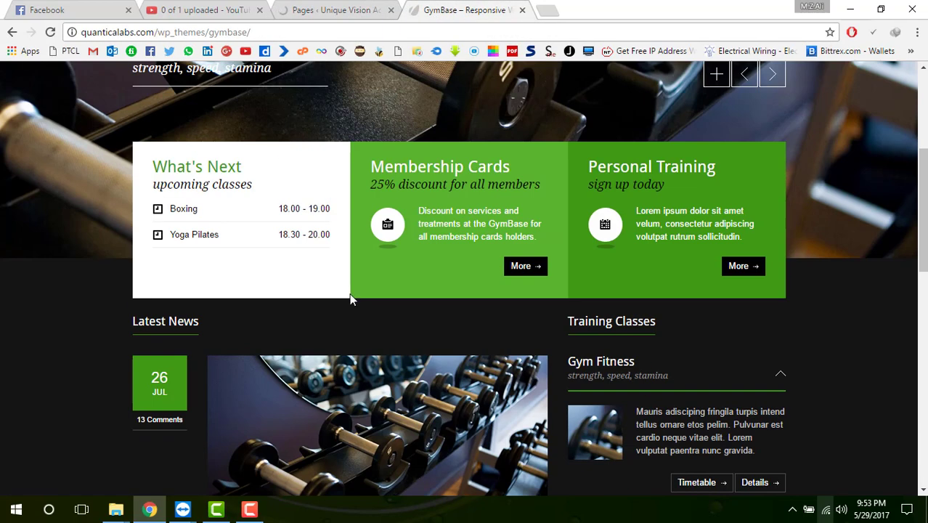
key("ctrl+shift+Tab")
scroll(385, 289, "down", 4)
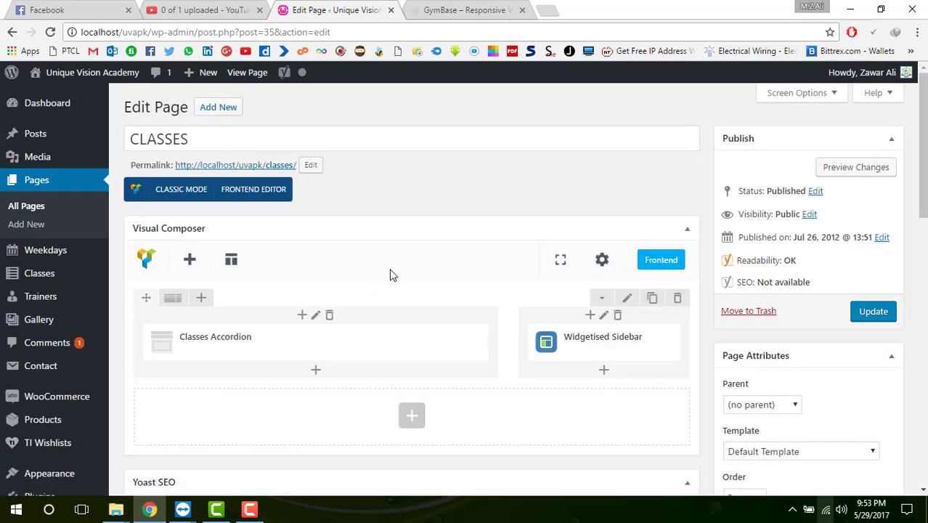
scroll(389, 274, "down", 3)
scroll(389, 271, "down", 5)
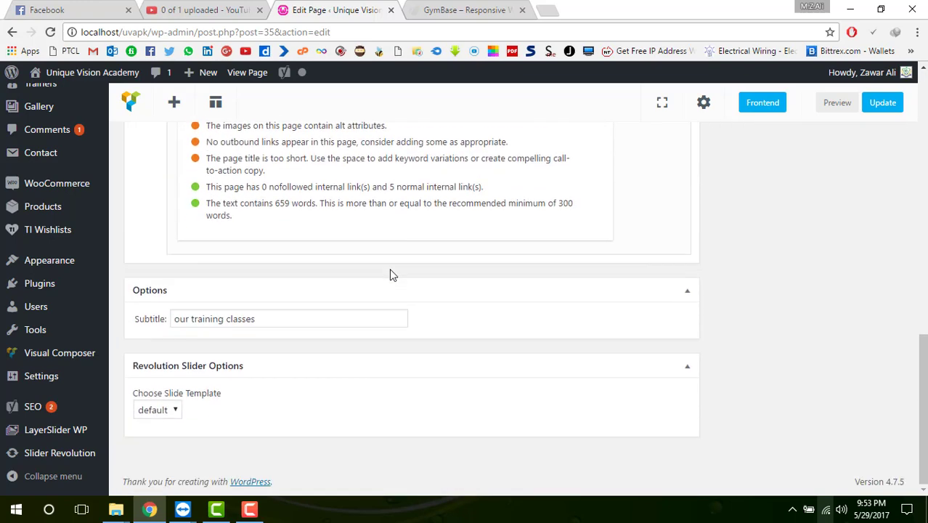
scroll(389, 271, "up", 7)
scroll(195, 276, "up", 1)
- List all classes and open the Gym Fitness class for editing
mouse_move(38, 323)
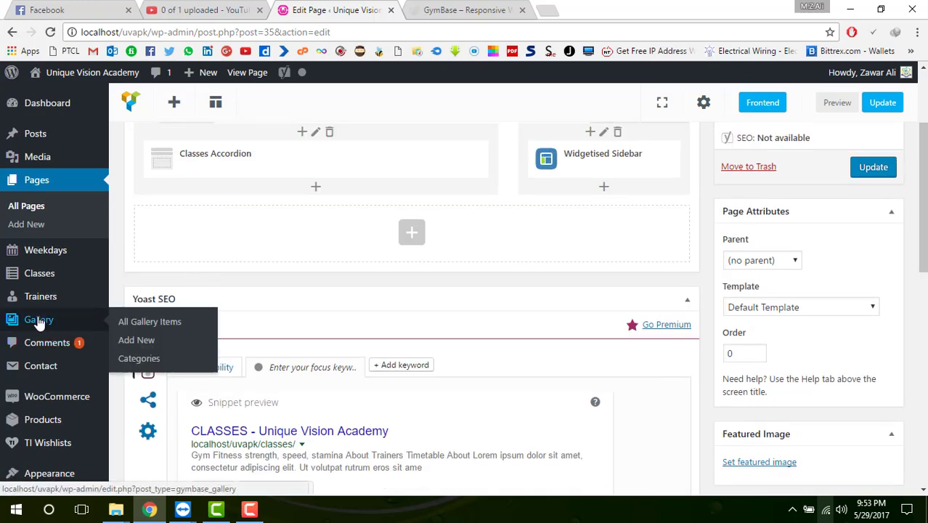
mouse_move(42, 280)
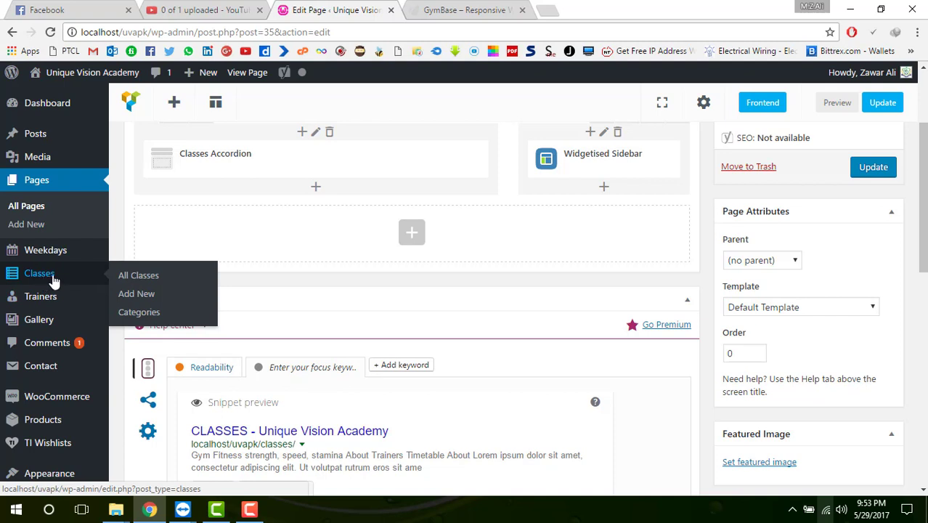
left_click(147, 278)
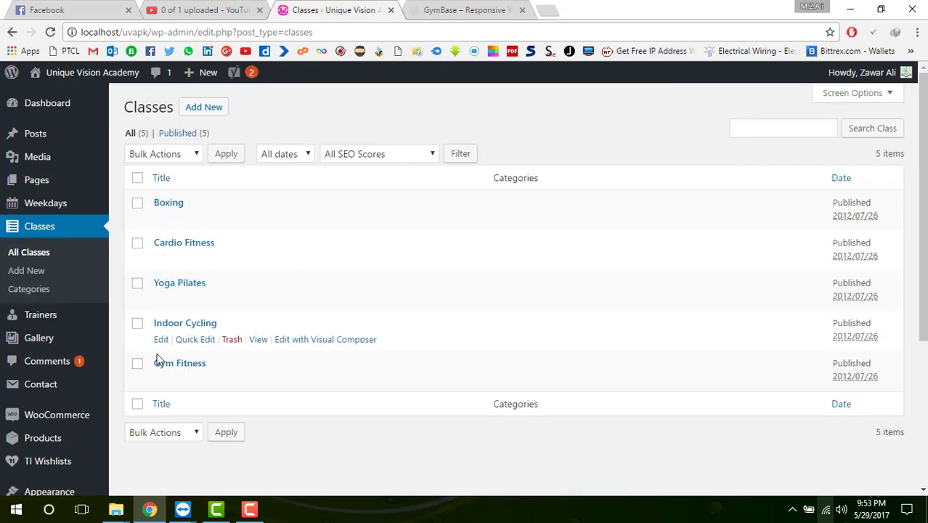
left_click(160, 380)
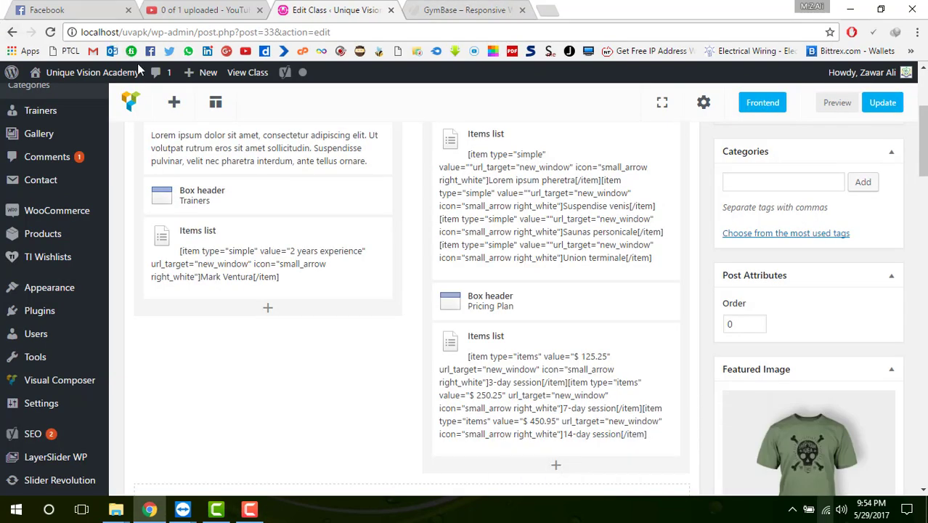
- Examine the Gym Fitness class layout and the settings of the items list under its Trainers header, and close the settings
scroll(305, 253, "up", 1)
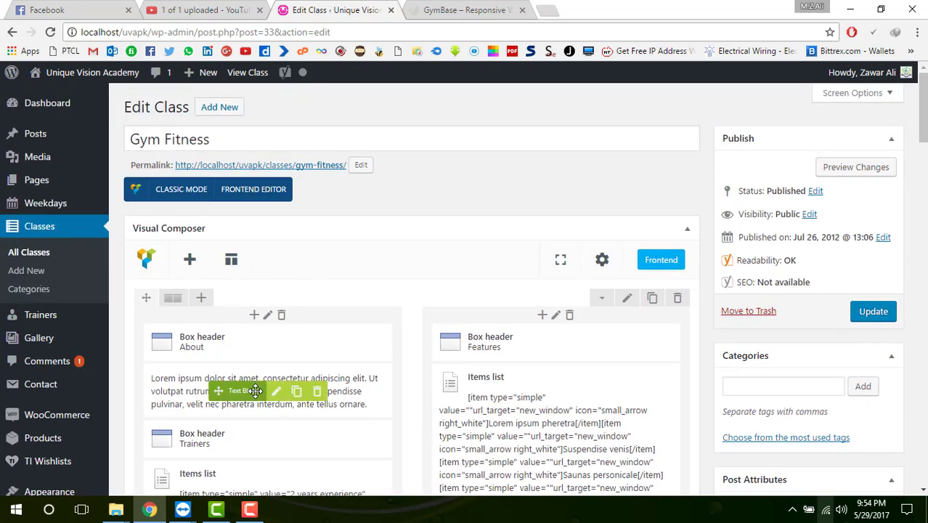
scroll(255, 392, "down", 1)
scroll(254, 392, "down", 2)
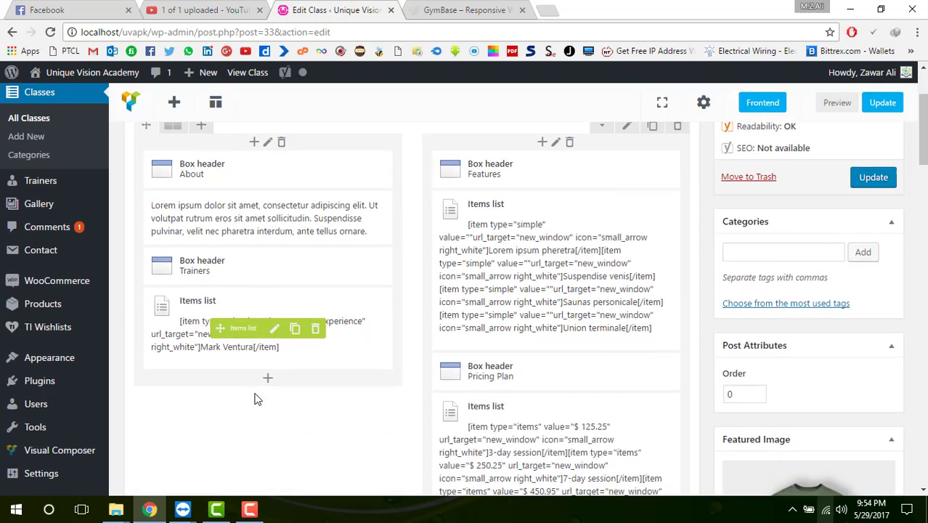
left_click(274, 327)
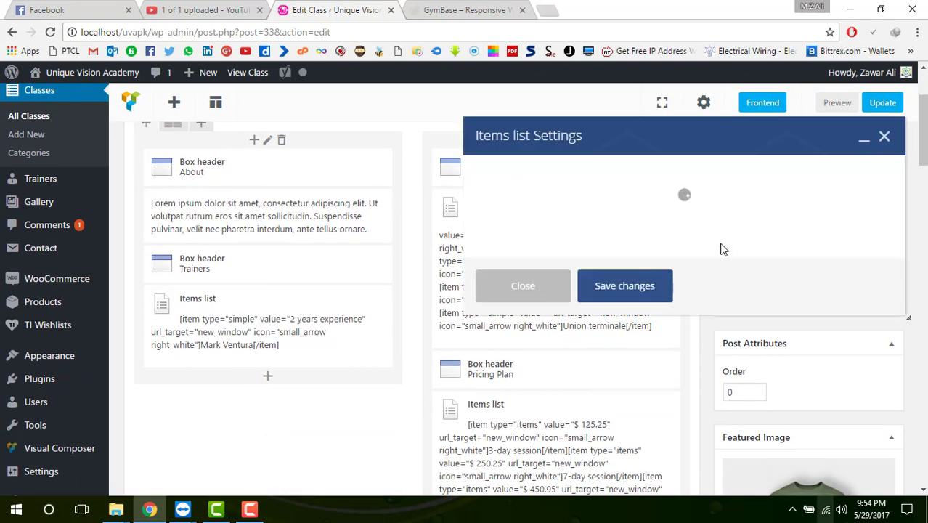
scroll(700, 226, "down", 5)
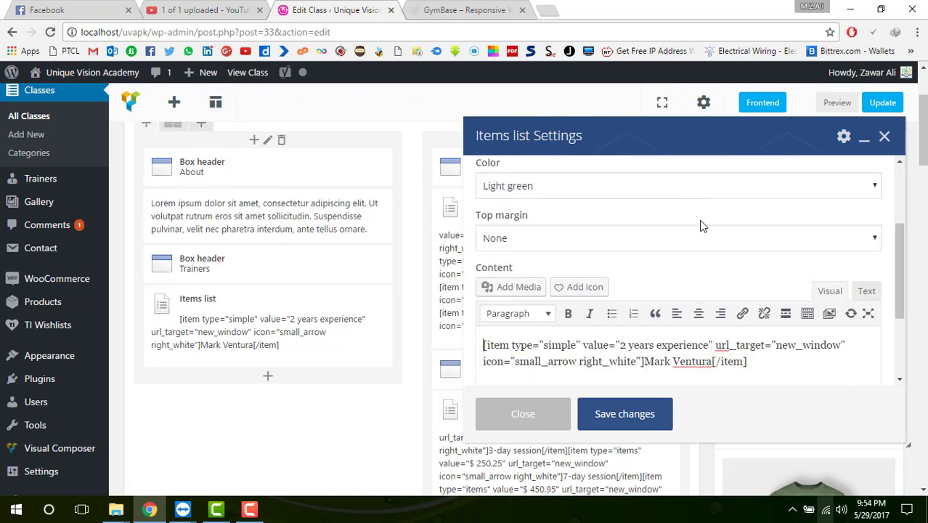
scroll(700, 226, "down", 3)
scroll(700, 225, "up", 10)
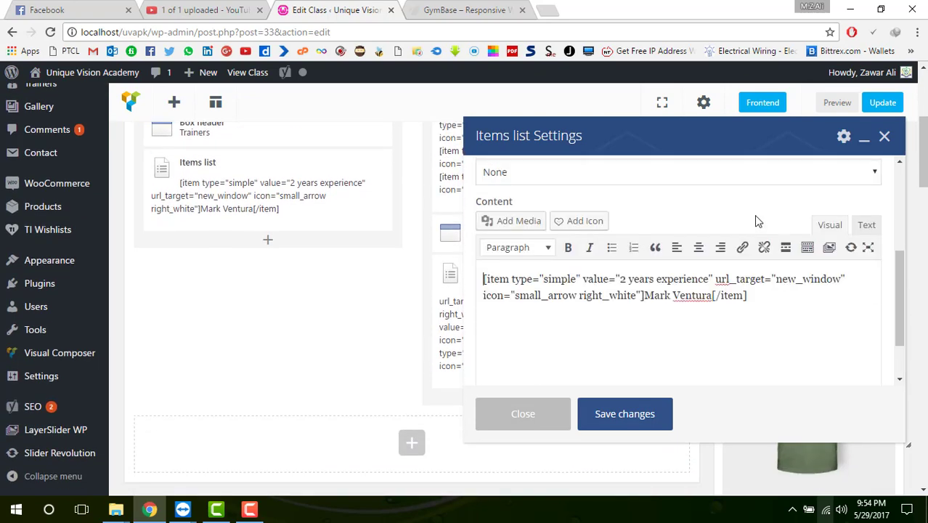
left_click(884, 137)
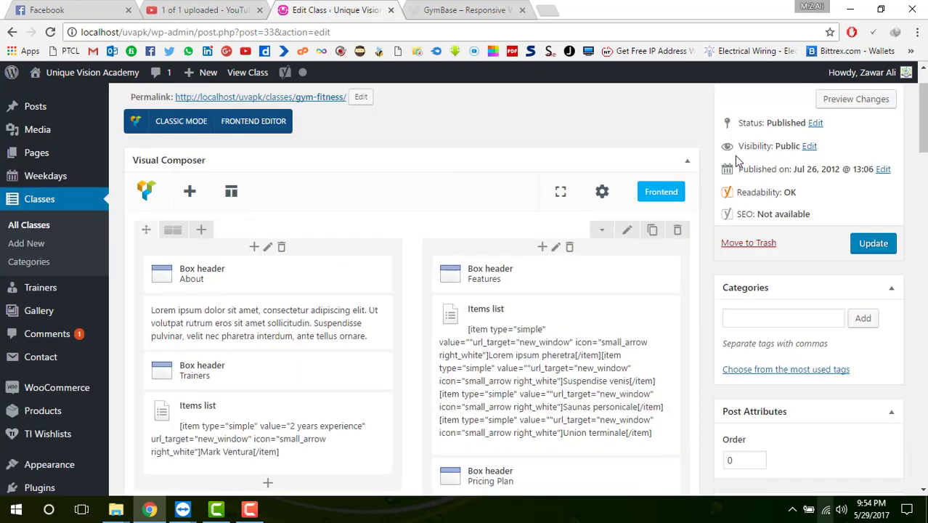
- Leave the Gym Fitness class editor and open the WordPress dashboard
scroll(686, 162, "up", 1)
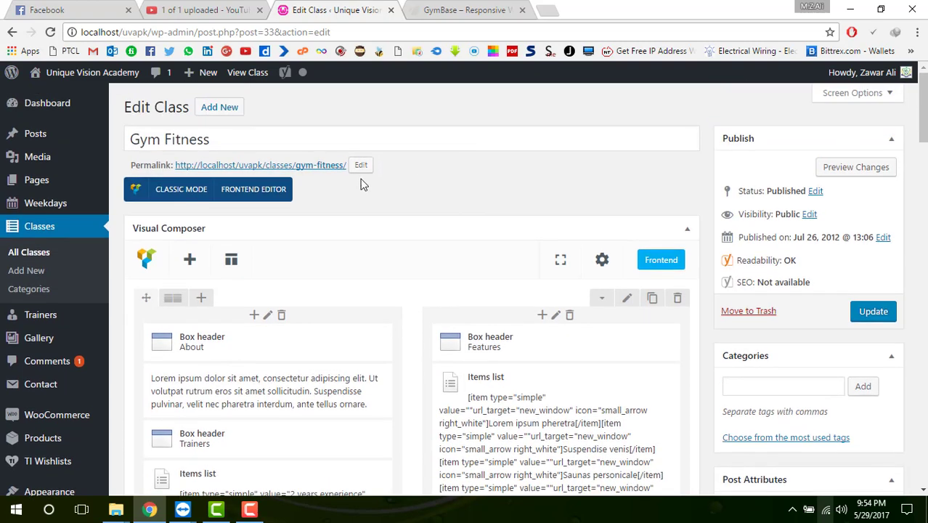
left_click(70, 108)
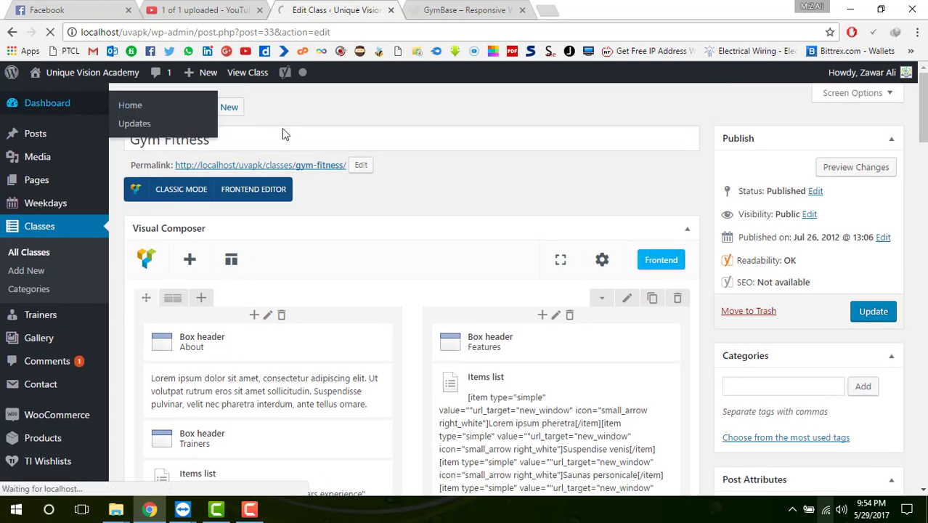